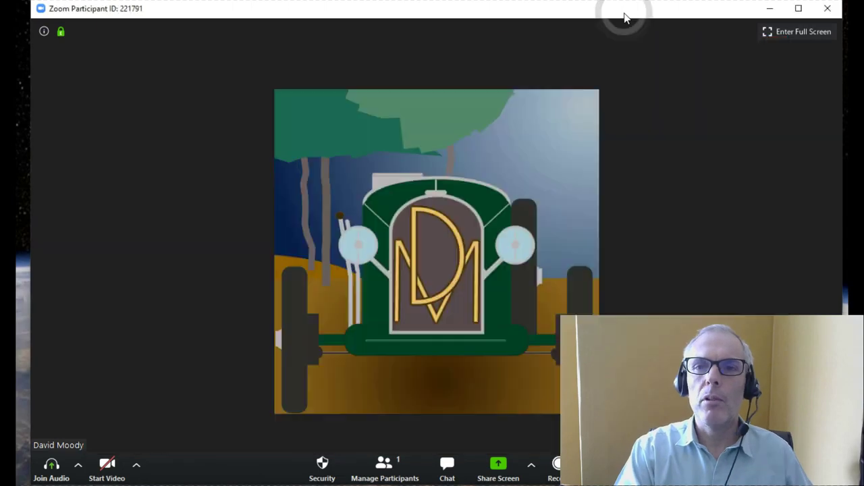
Open Zoom's share picker listing screens, whiteboard and open windows, including the PowerPoint deck.
click(497, 463)
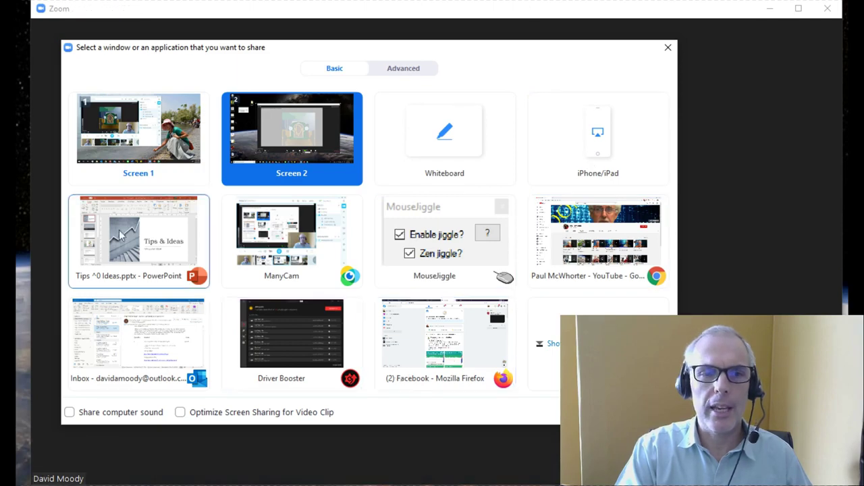
Share only the 'Tips & Ideas.pptx - PowerPoint' window in the meeting.
click(144, 238)
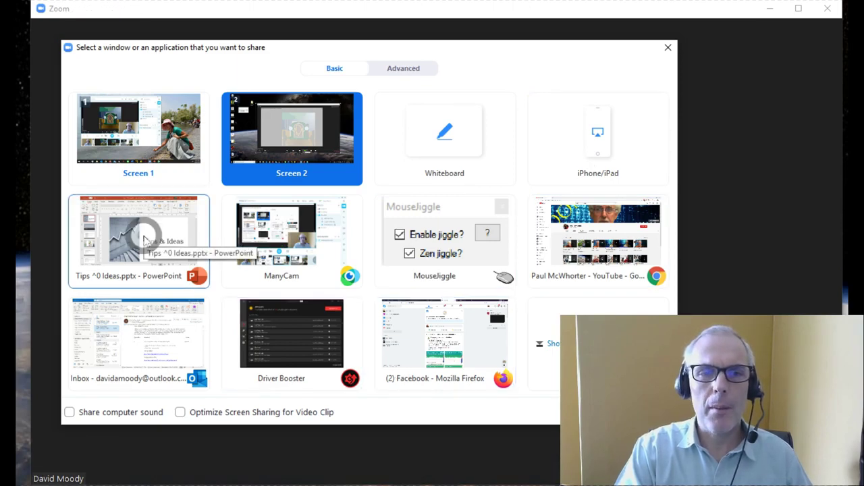
key(Return)
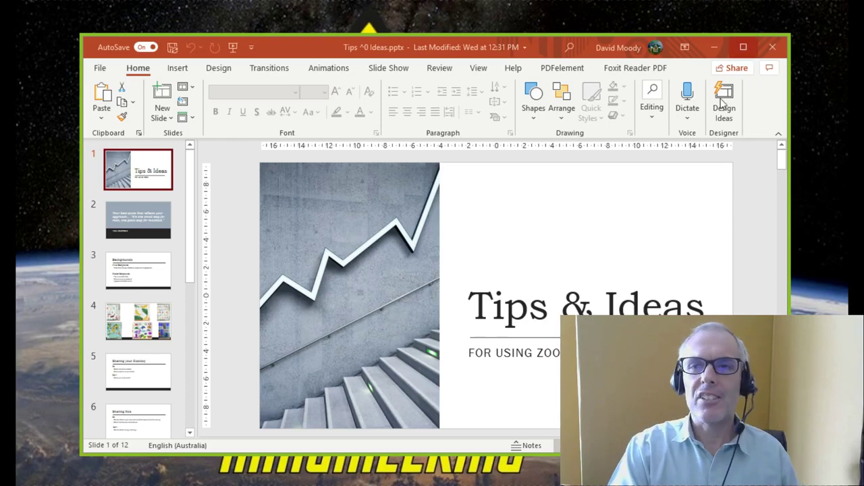
Collapse PowerPoint's ribbon and slide thumbnail pane so slide 1 appears larger.
click(779, 136)
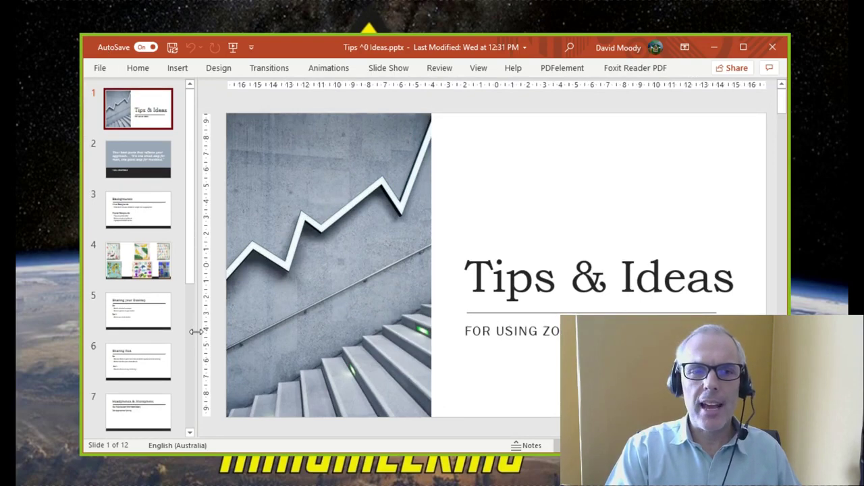
drag(195, 331, 88, 309)
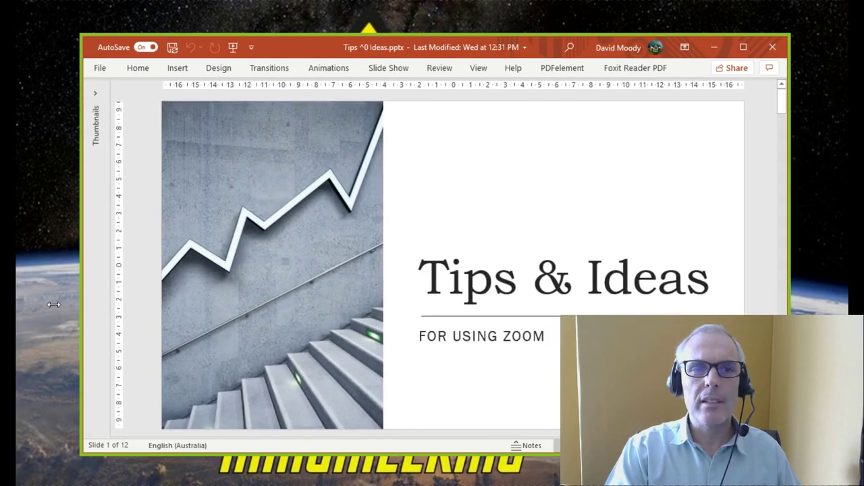
click(95, 93)
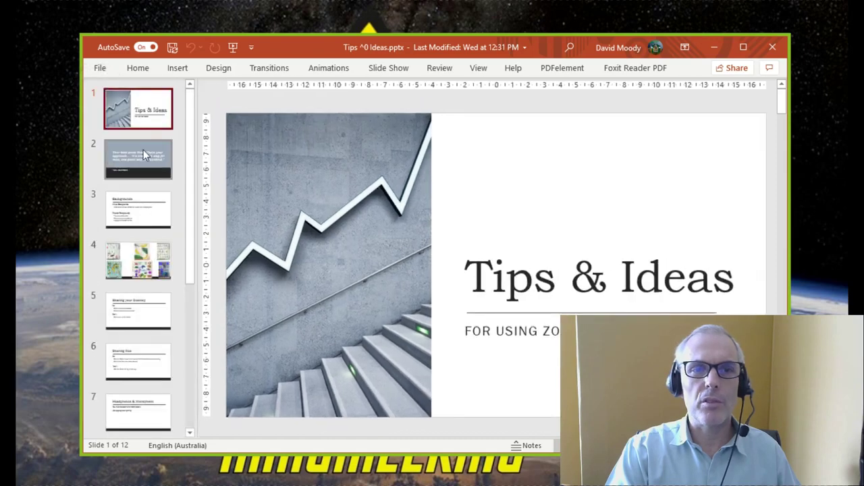
drag(196, 358, 27, 325)
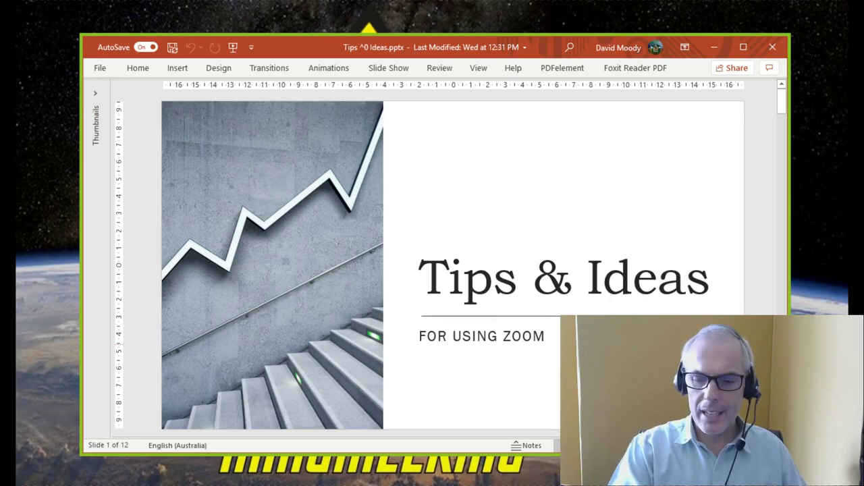
scroll(452, 265, down, 1)
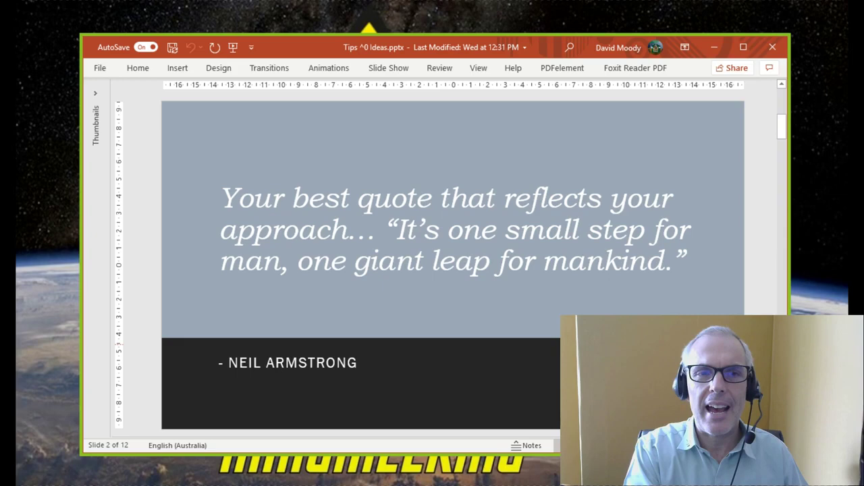
scroll(452, 266, down, 1)
scroll(452, 265, down, 1)
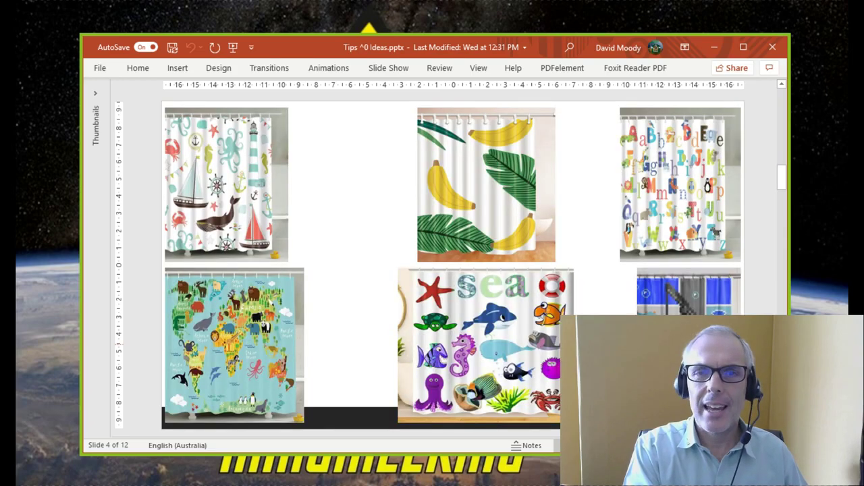
scroll(452, 265, down, 1)
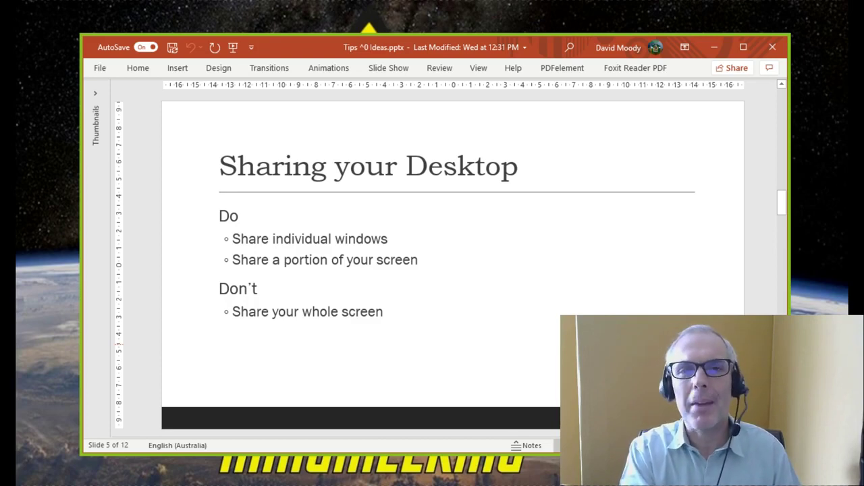
scroll(453, 265, down, 1)
scroll(453, 266, down, 1)
scroll(452, 265, down, 1)
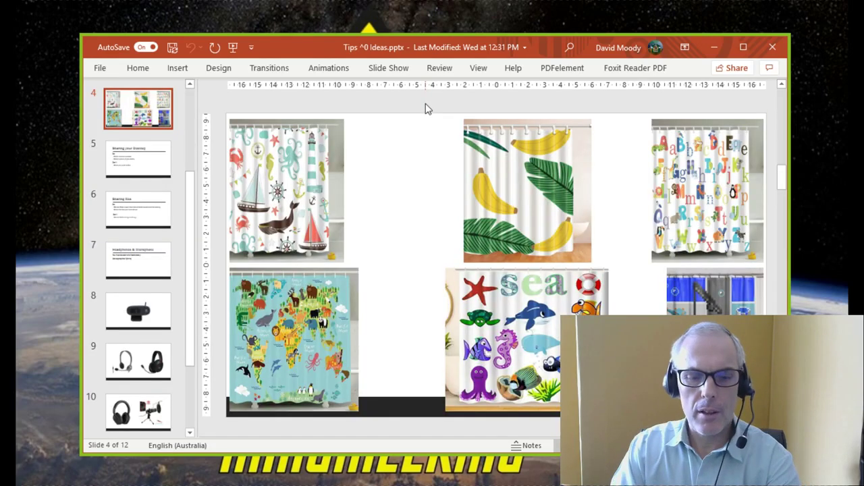
Jump the shared deck back to its first slide.
key(Home)
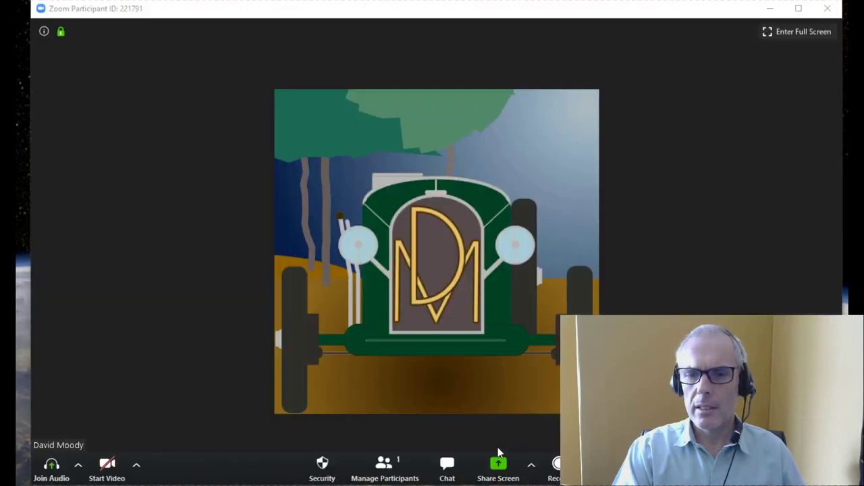
Reopen the share picker and choose the Tips & Ideas PowerPoint window.
click(499, 465)
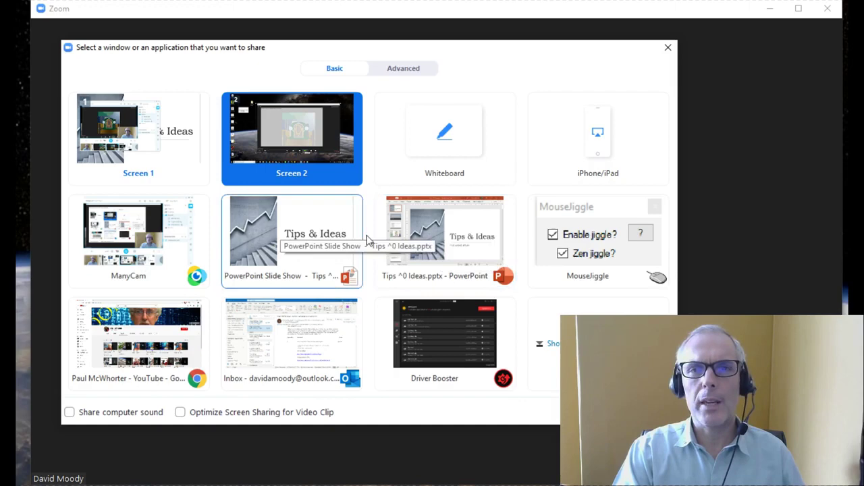
click(300, 231)
click(641, 412)
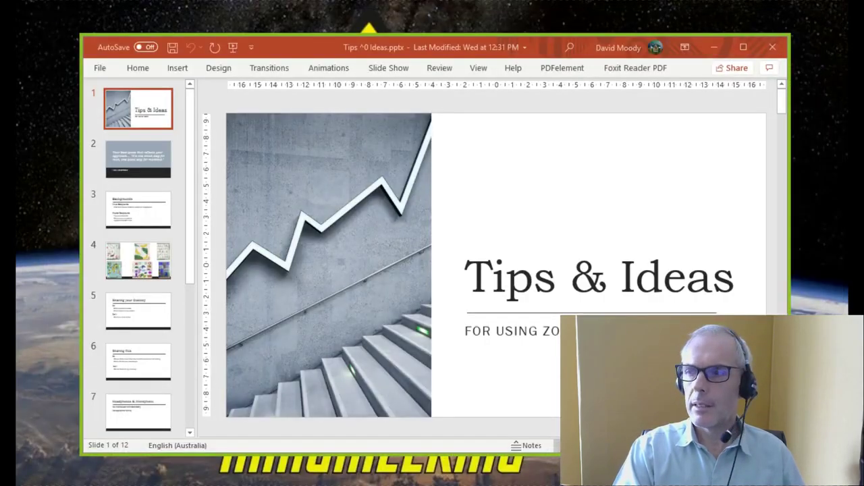